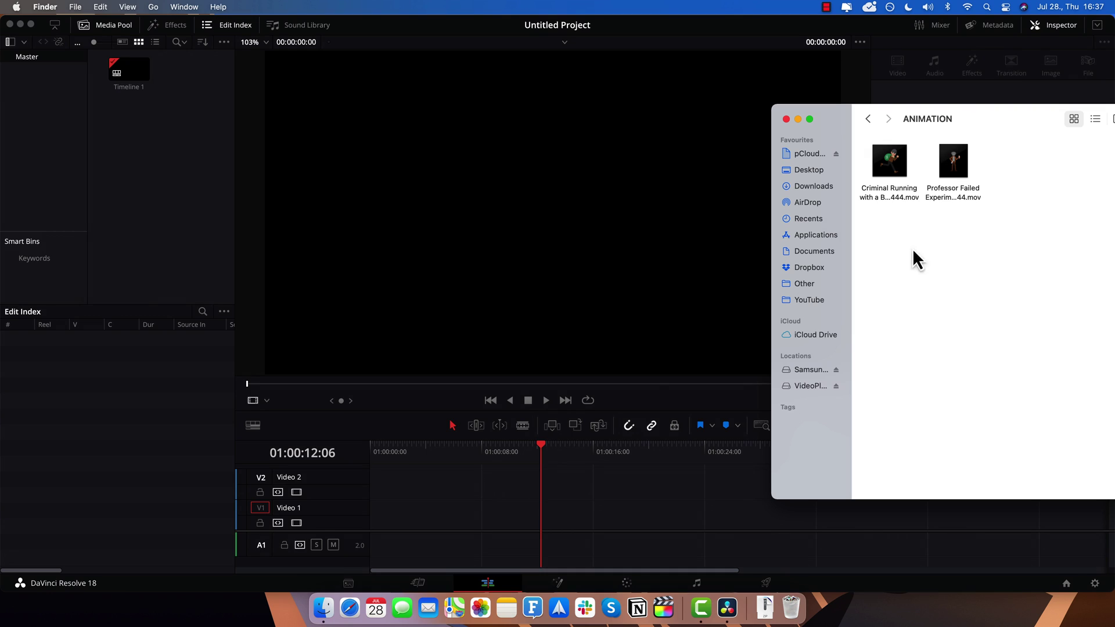
# Drag the criminal and professor .mov files from the ANIMATION folder into Resolve's Media Pool.
pyautogui.moveTo(988, 259); pyautogui.dragTo(129, 206)
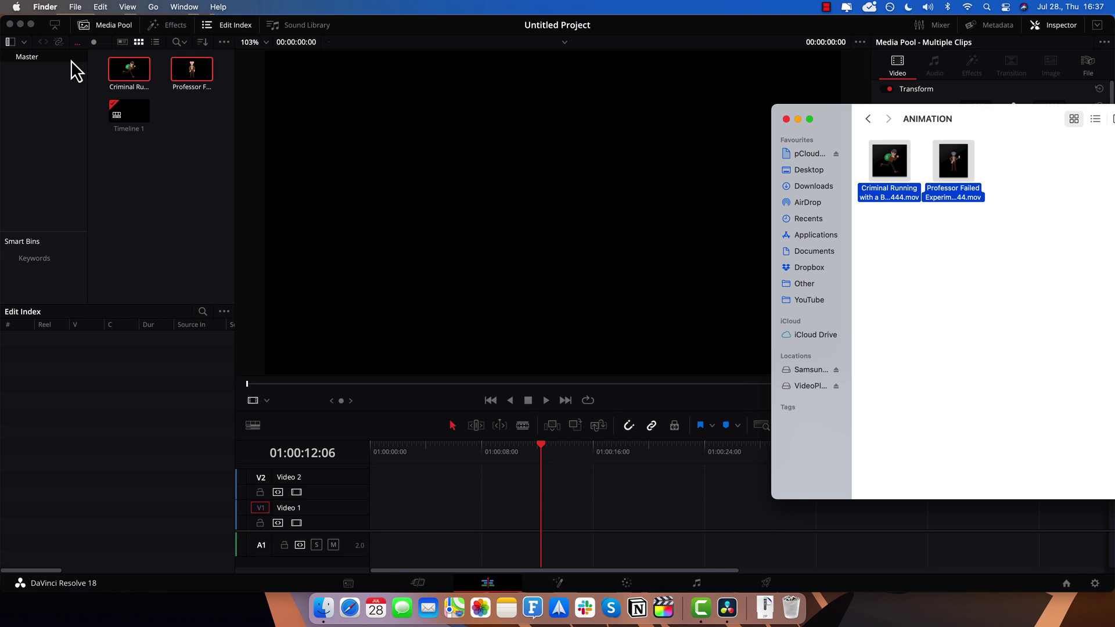
# Return to Resolve in fullscreen and preview the Criminal Running clip.
pyautogui.click(70, 61)
pyautogui.click(29, 26)
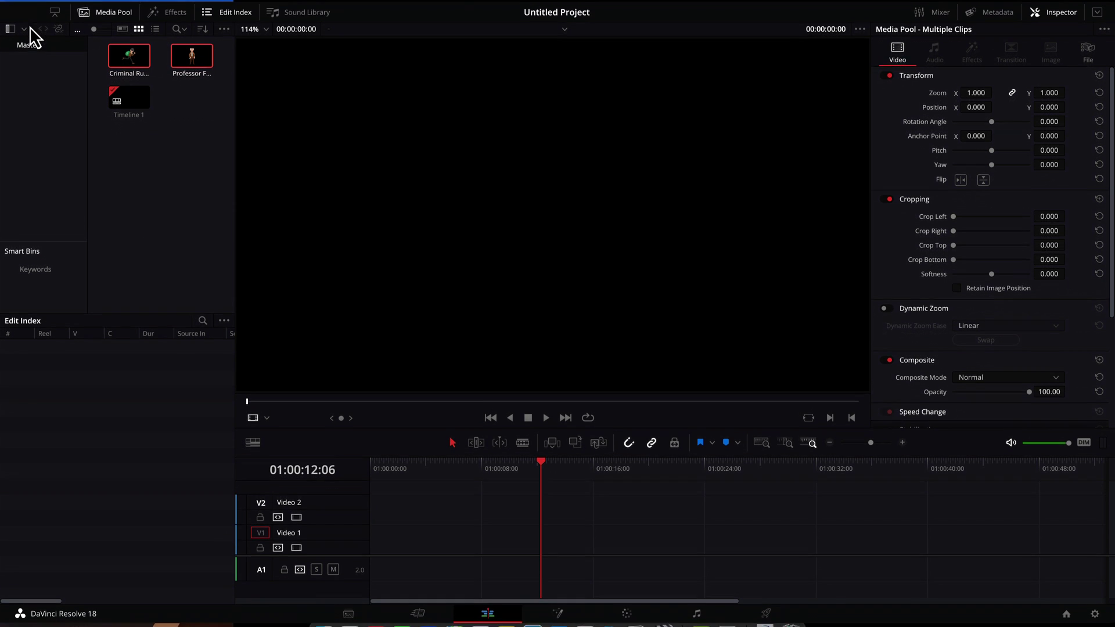
pyautogui.click(124, 56)
pyautogui.press('space')
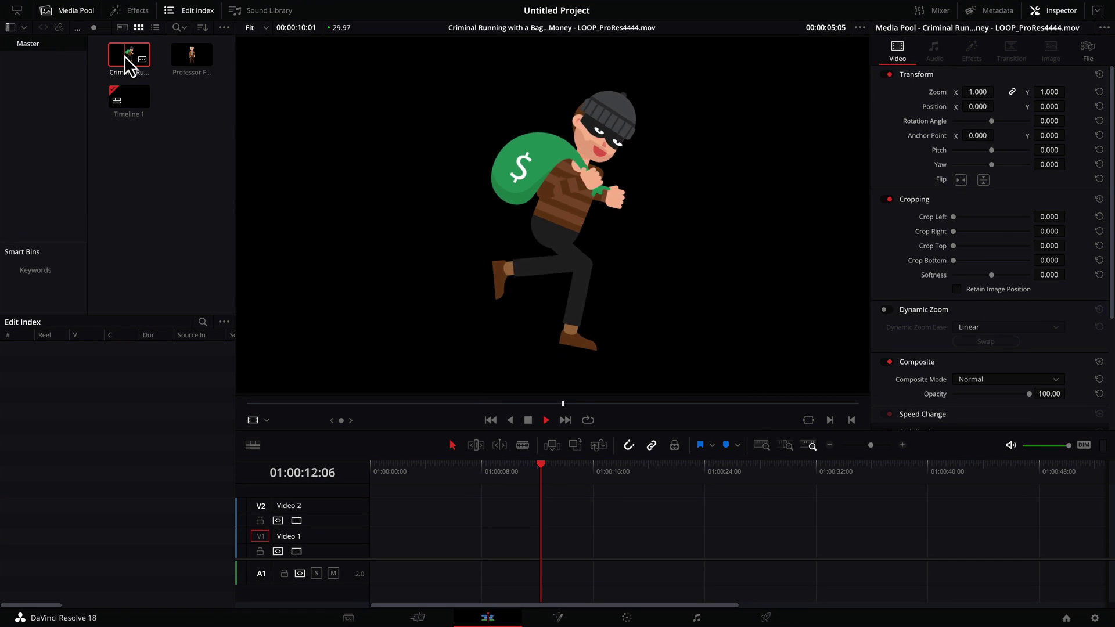
# Place Criminal Running and Professor Failed Experiment back to back on the Video 2 track.
pyautogui.keyDown('super'); pyautogui.click(176, 55); pyautogui.keyUp('super')
pyautogui.moveTo(132, 64); pyautogui.dragTo(372, 514)
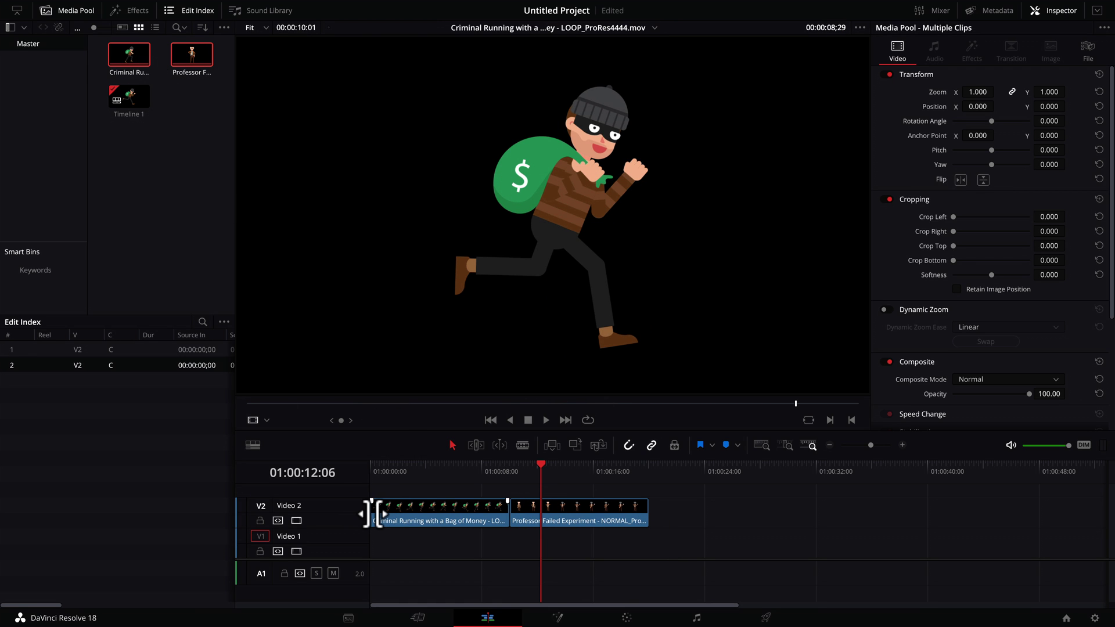
pyautogui.click(137, 12)
# Add a Solid Color generator on Video 1, extended to match the animations above.
pyautogui.moveTo(156, 267); pyautogui.dragTo(375, 468)
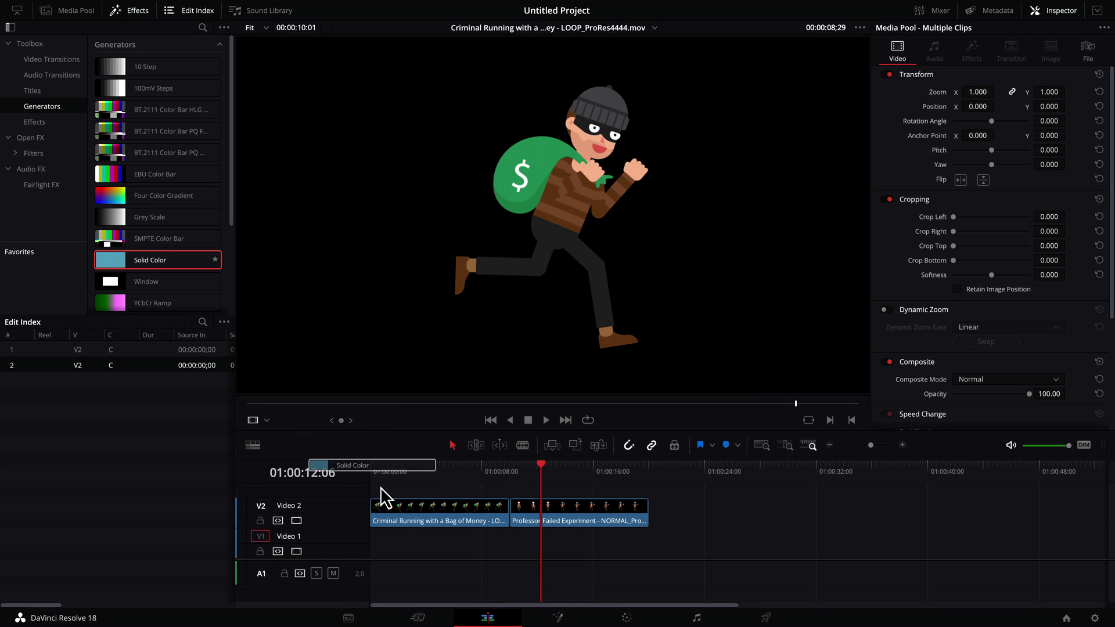
pyautogui.moveTo(370, 544); pyautogui.dragTo(381, 552)
pyautogui.moveTo(452, 543); pyautogui.dragTo(647, 543)
# Make the Solid Color clip teal blue and play the composite from 01:00:08:06.
pyautogui.click(567, 551)
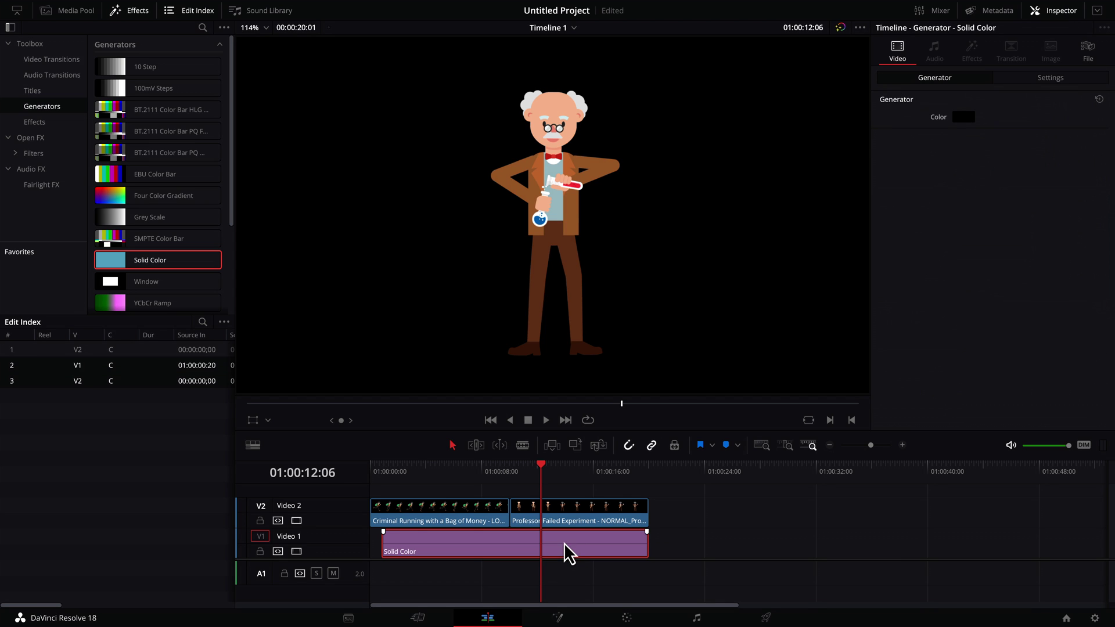
pyautogui.click(962, 116)
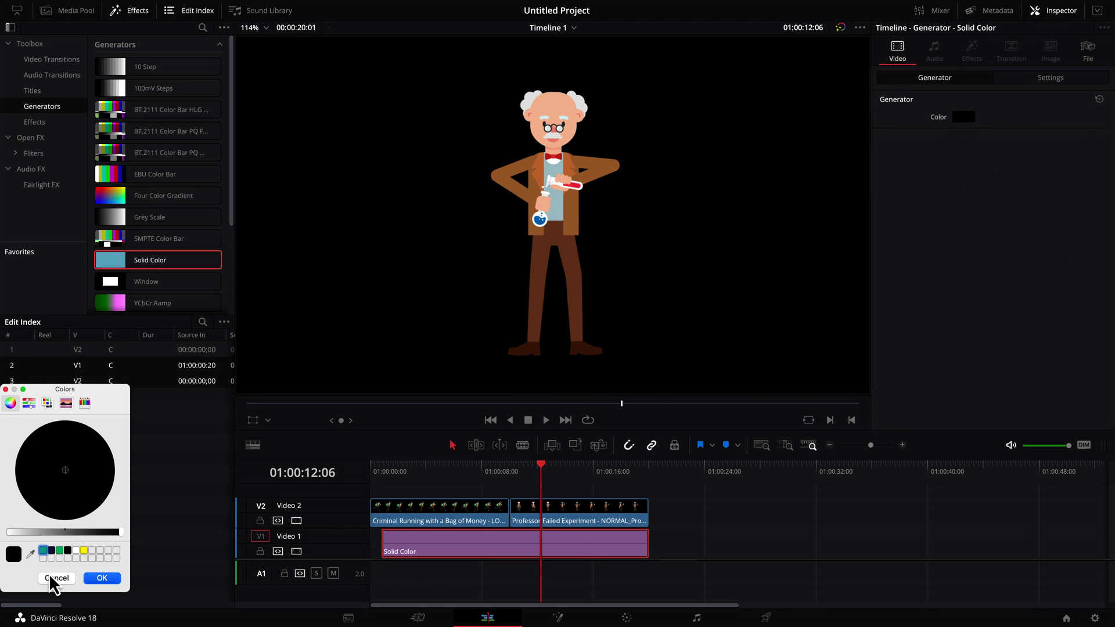
pyautogui.moveTo(51, 534); pyautogui.dragTo(32, 534)
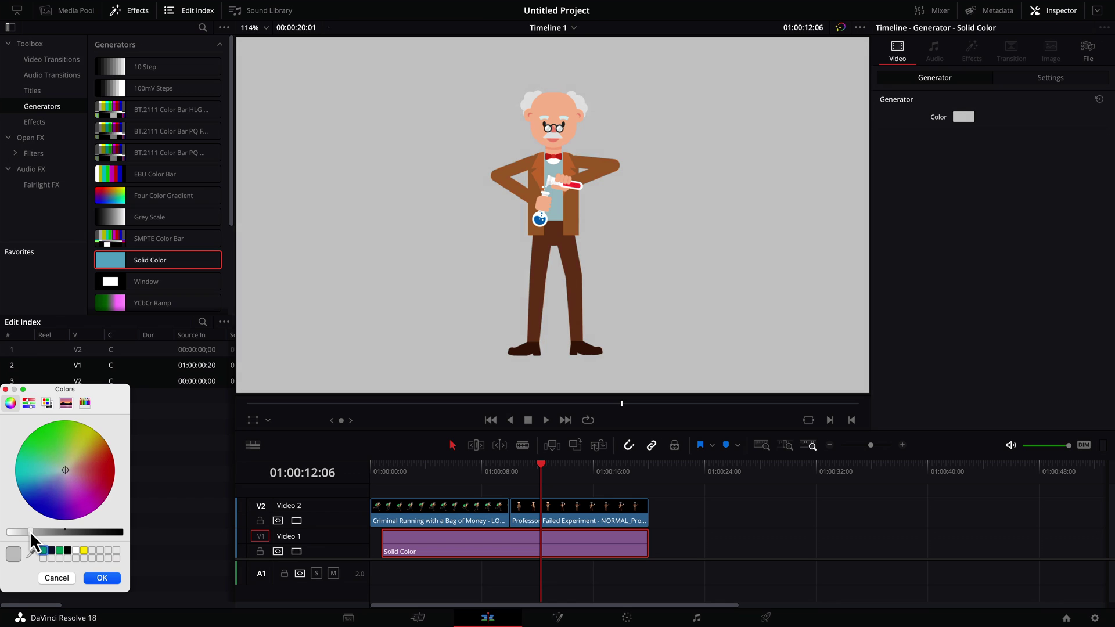
pyautogui.moveTo(58, 465); pyautogui.dragTo(43, 478)
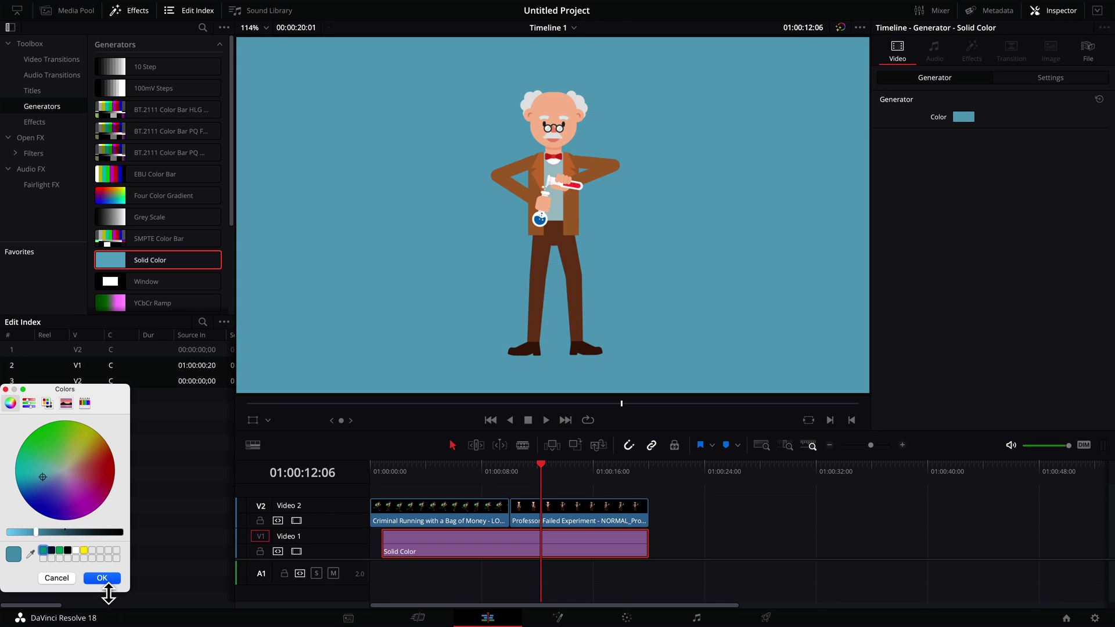
pyautogui.press('Return')
pyautogui.click(486, 470)
pyautogui.press('space')
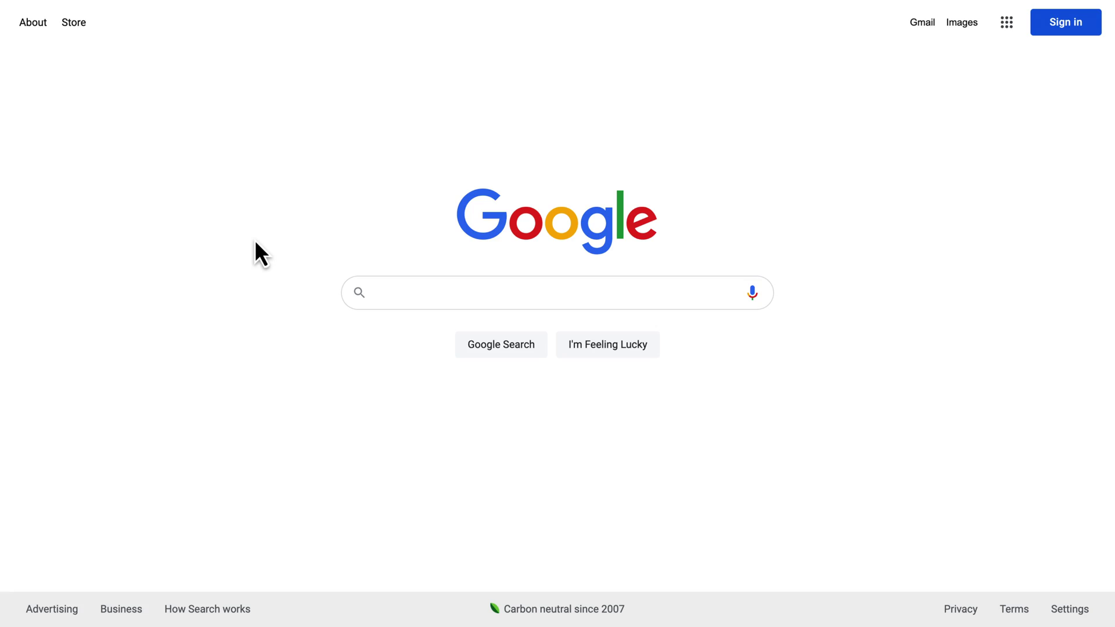
# Search Google for 'stock animation' and open the VideoPlasty result.
pyautogui.write('stock ')
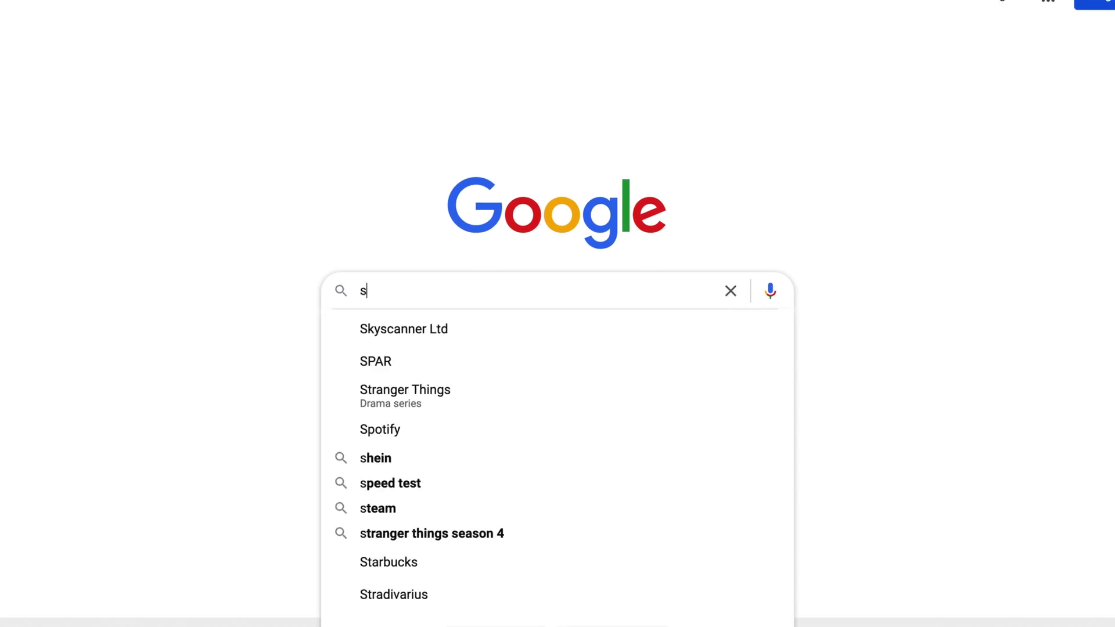
pyautogui.write('animation')
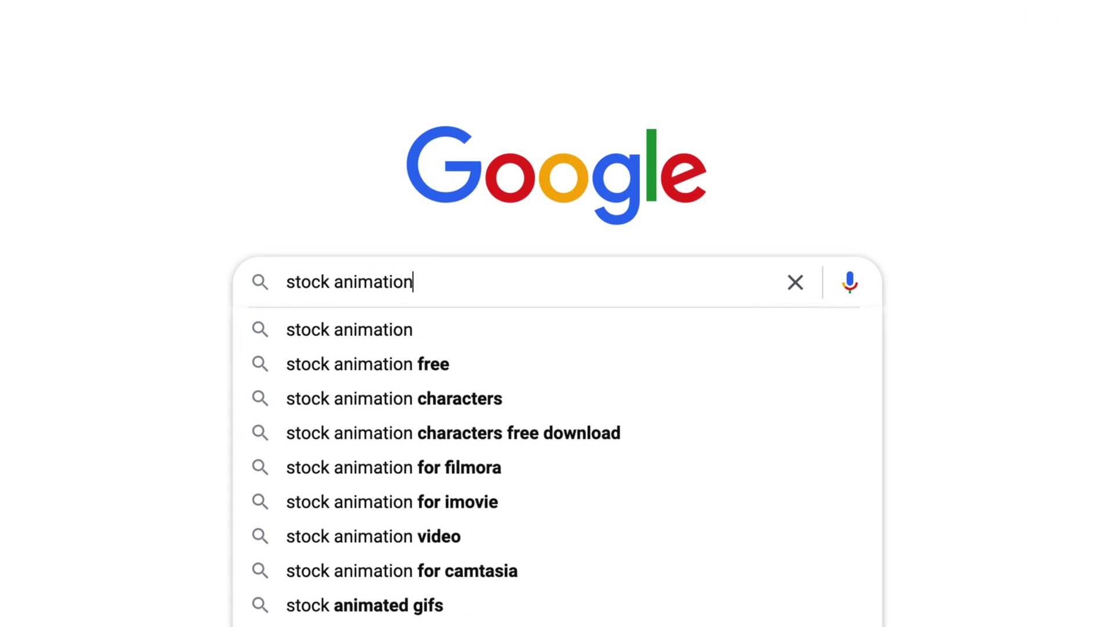
pyautogui.press('Return')
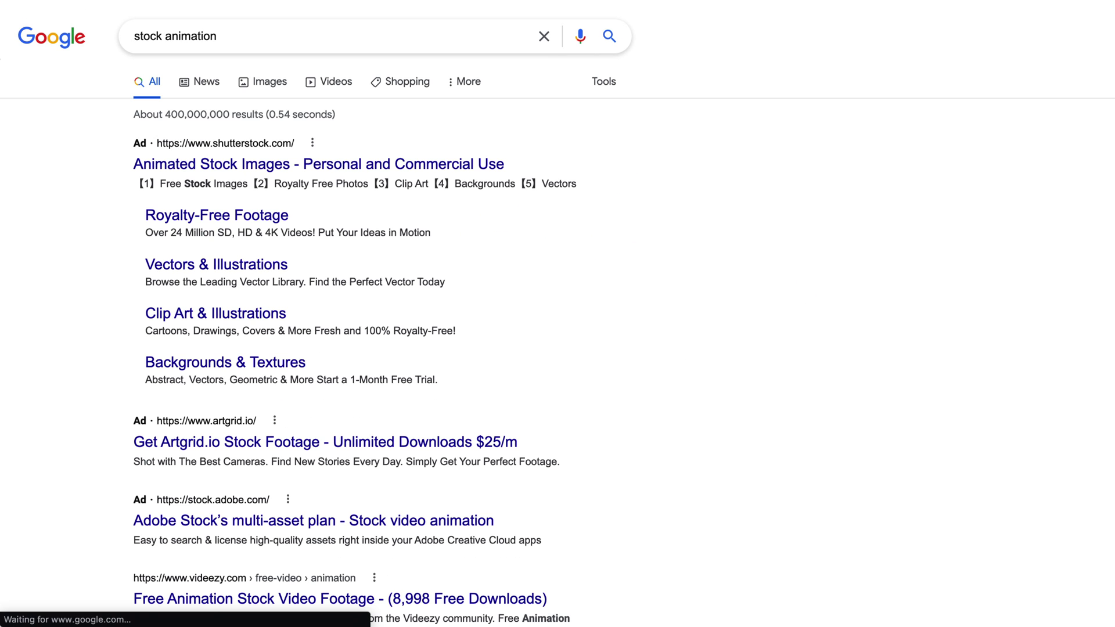
pyautogui.scroll(-5, 613, 440)
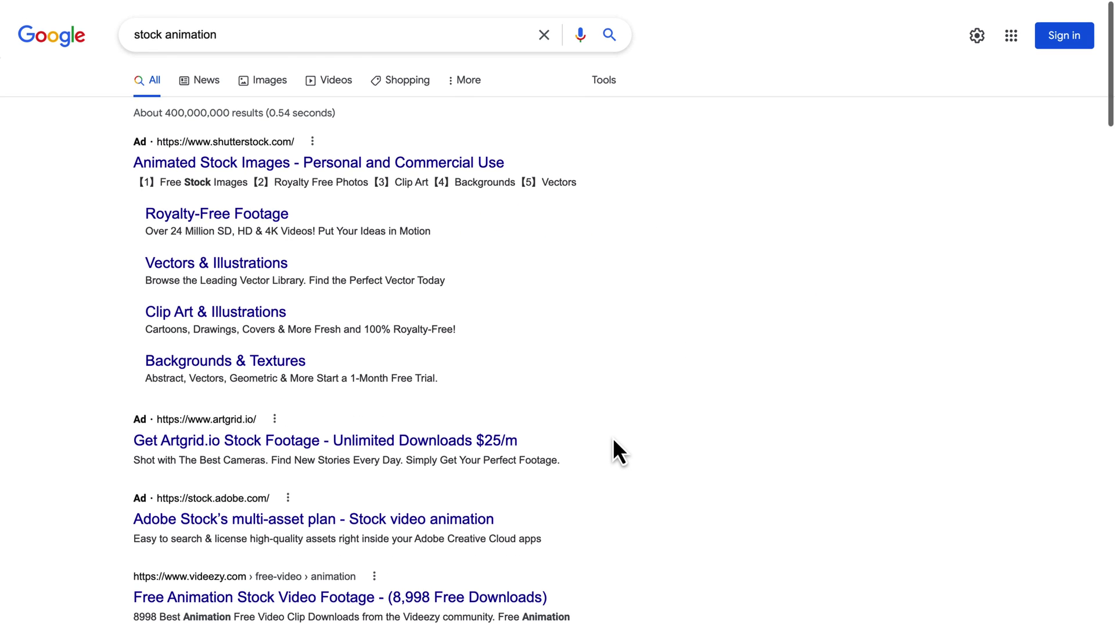
pyautogui.scroll(-4, 612, 438)
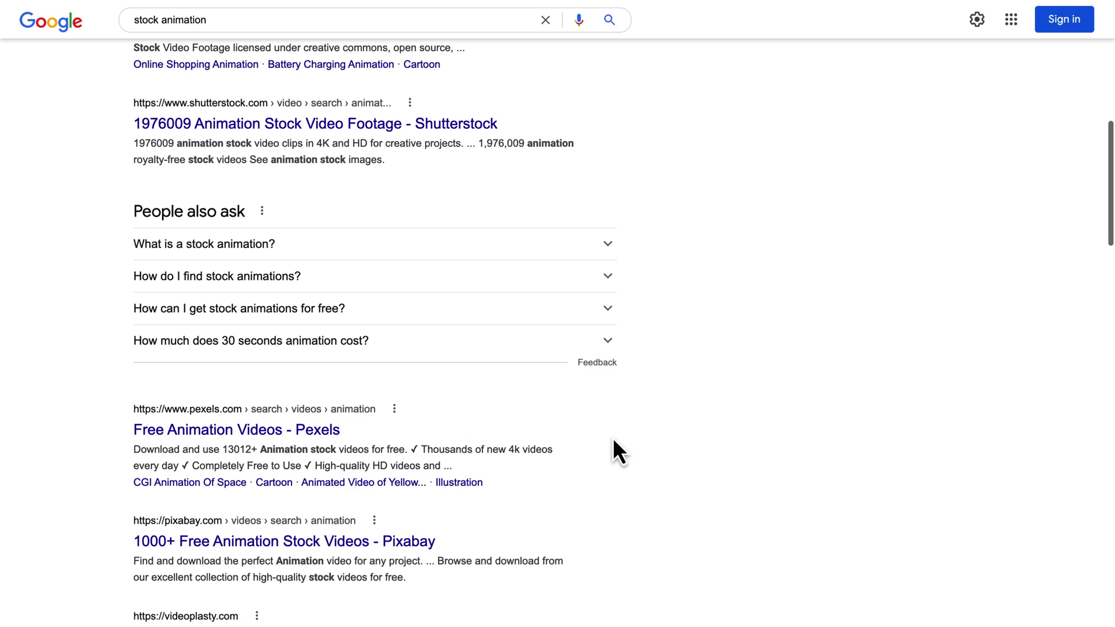
pyautogui.scroll(-3, 612, 438)
pyautogui.scroll(-4, 614, 440)
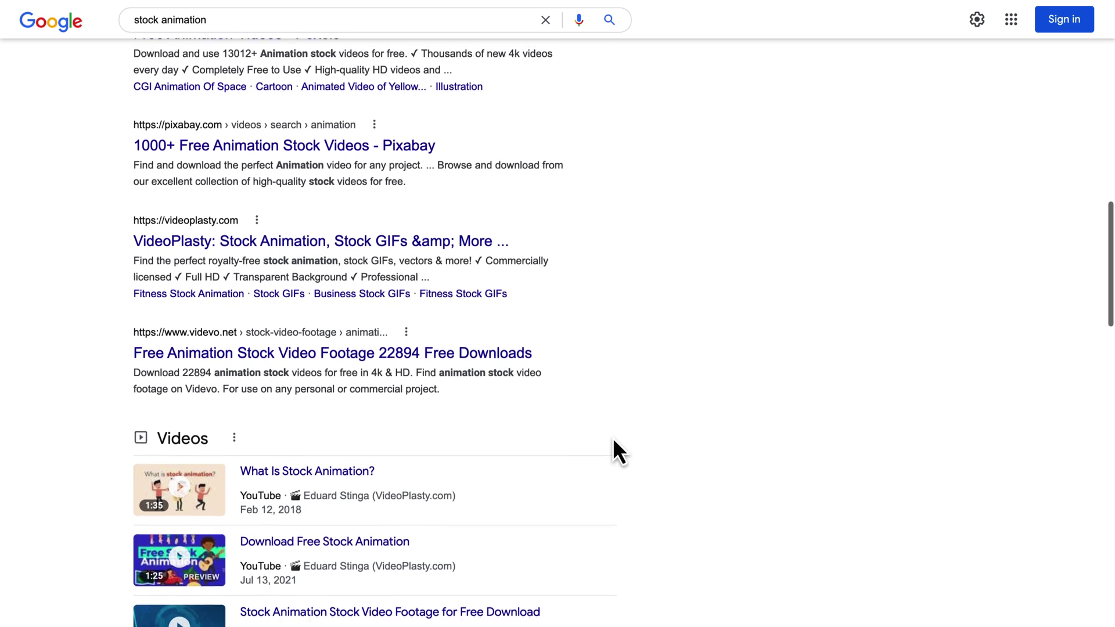
pyautogui.scroll(1, 613, 442)
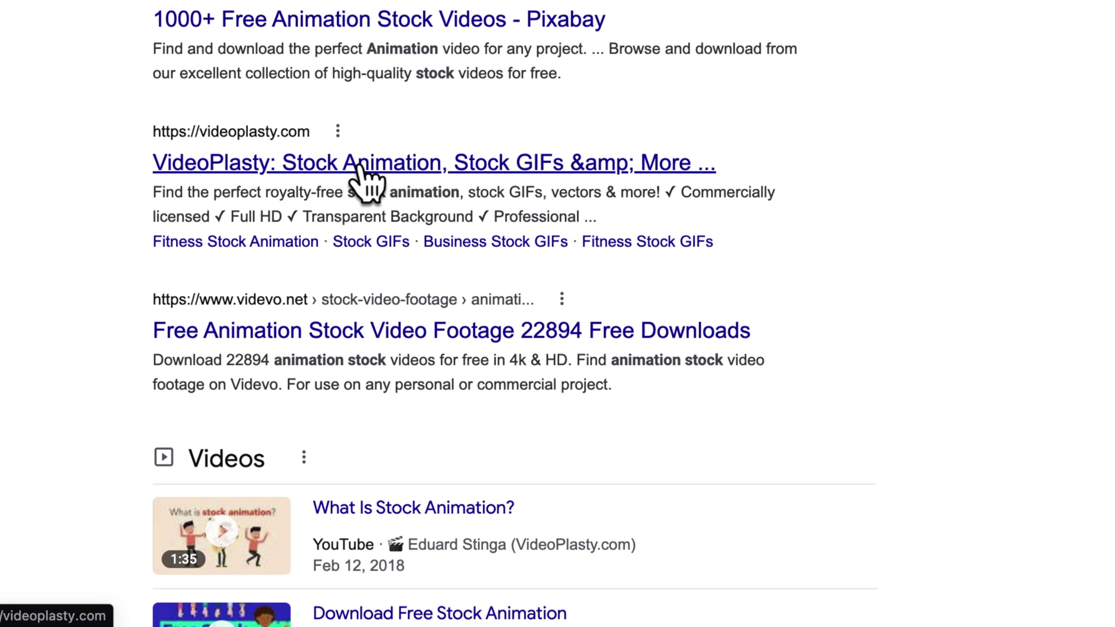
pyautogui.click(361, 168)
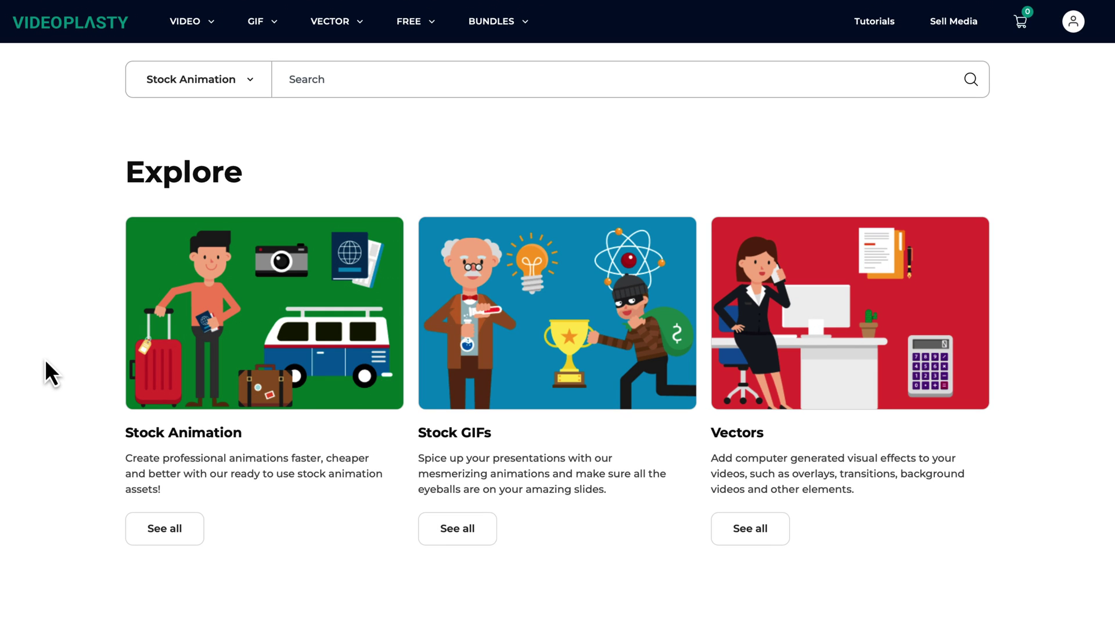
# Open VideoPlasty's free Stock Animation listing, filtered to $0 with 44 videos.
pyautogui.click(250, 283)
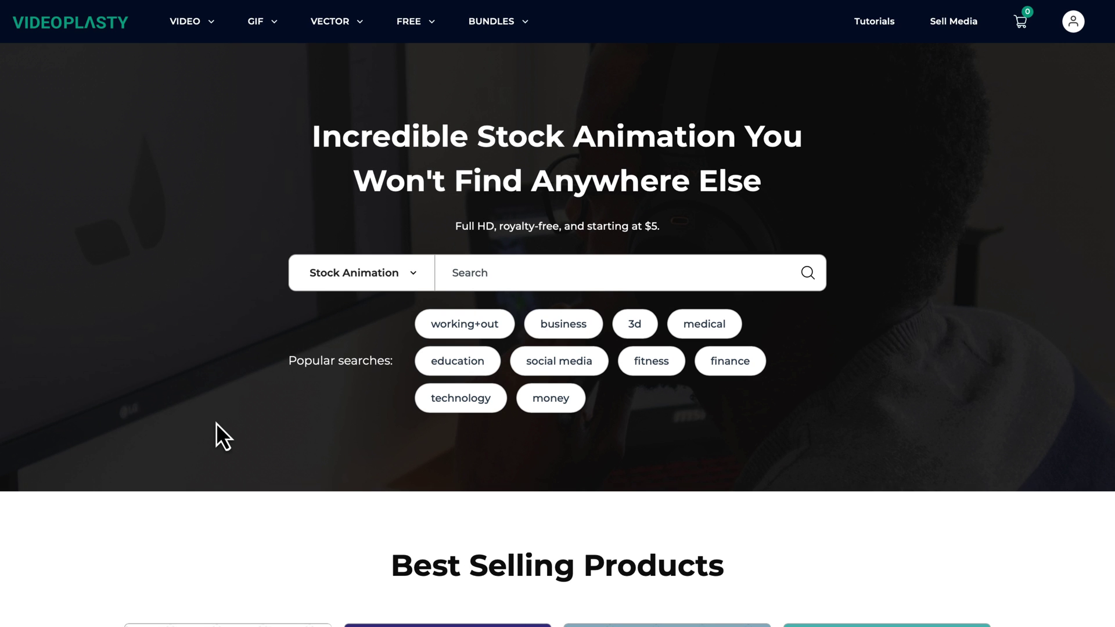
pyautogui.scroll(-7, 216, 423)
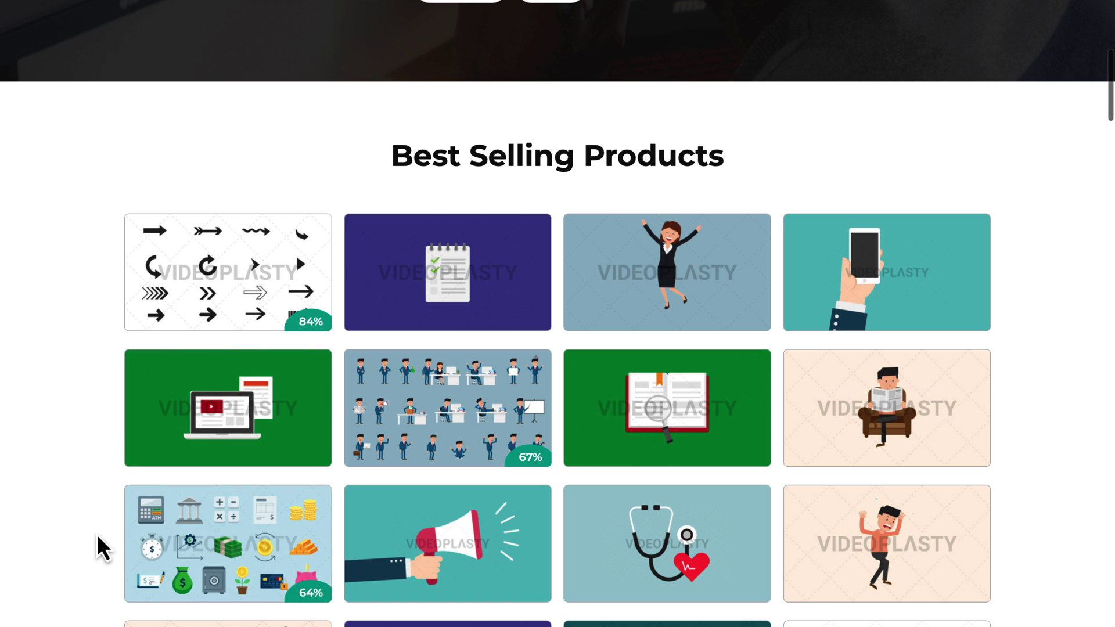
pyautogui.scroll(-12, 96, 535)
pyautogui.scroll(-11, 96, 534)
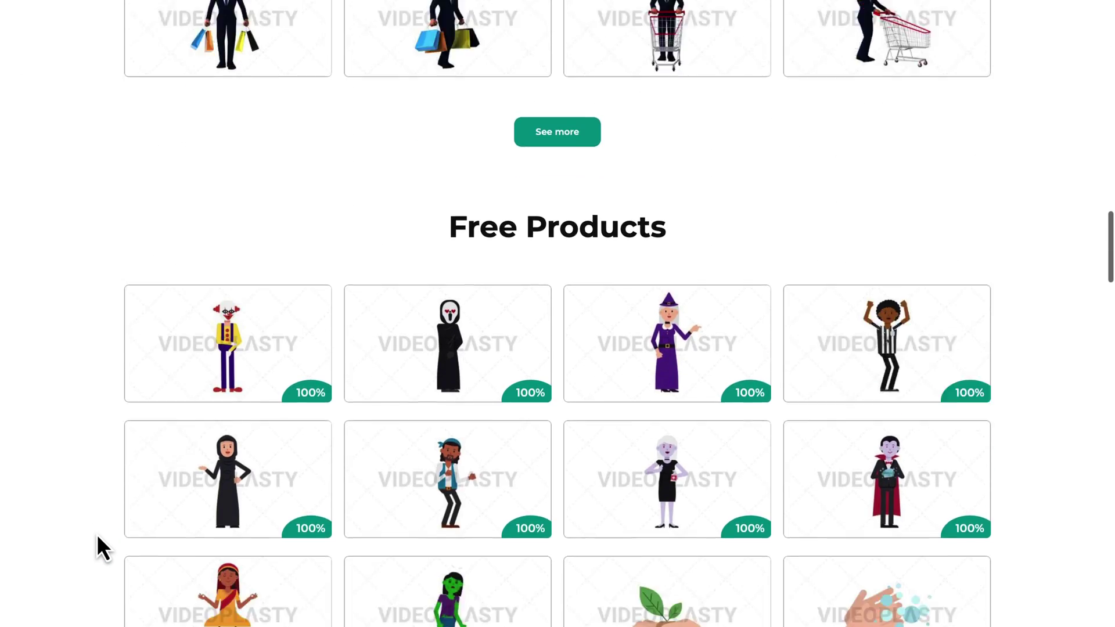
pyautogui.scroll(-3, 96, 534)
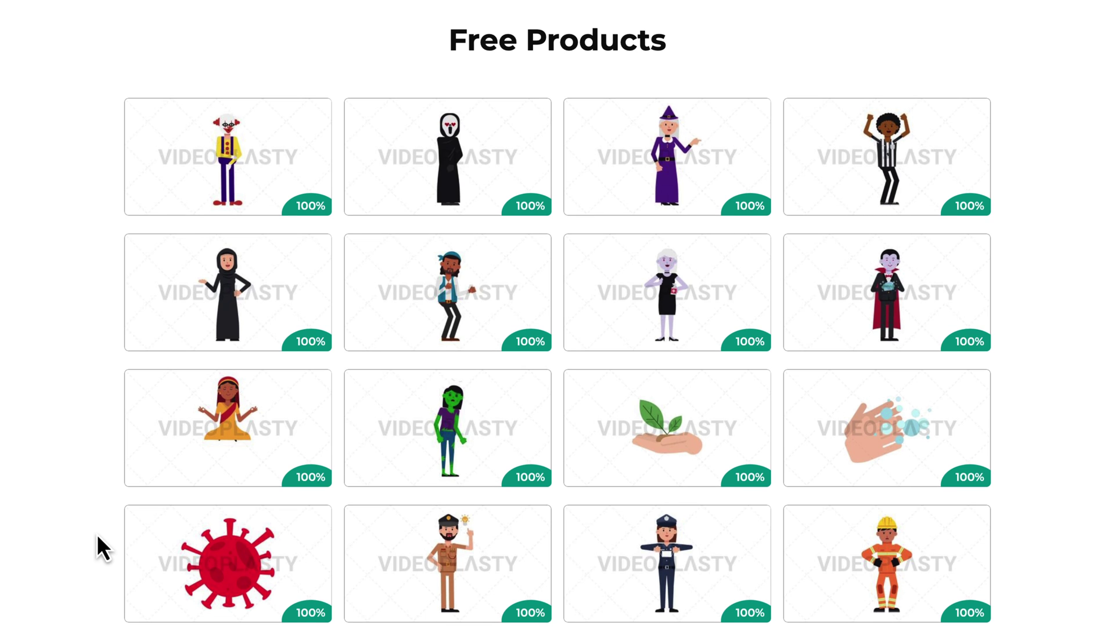
pyautogui.scroll(-2, 97, 535)
pyautogui.click(516, 560)
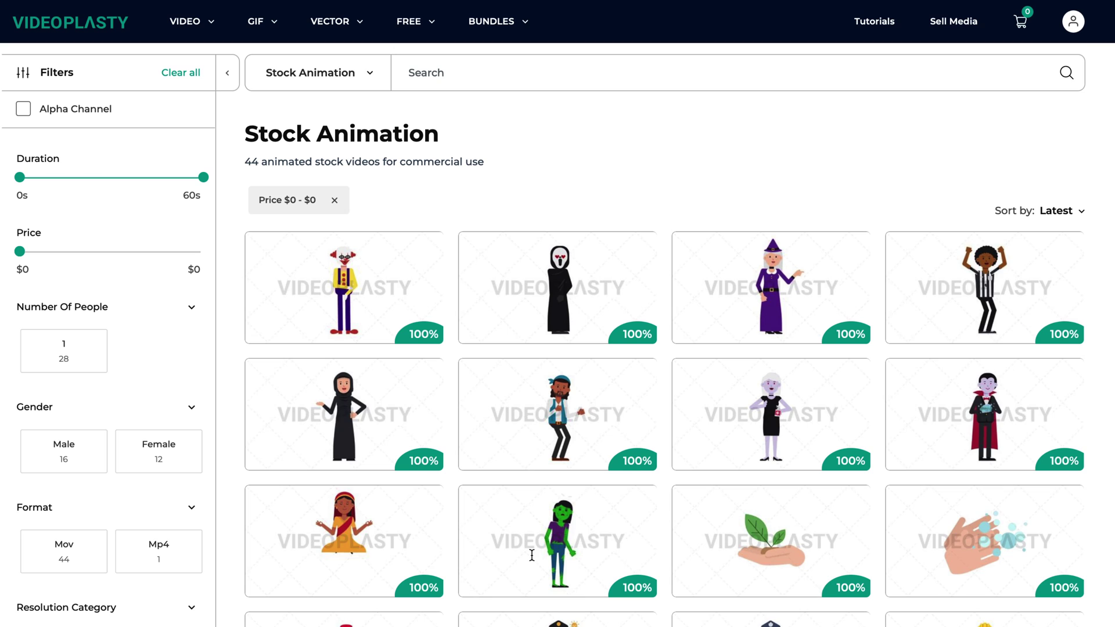
# Add Sikh Woman Meditate, Romani Man Dancing and Jesus Pointing Above to the cart.
pyautogui.scroll(-2, 448, 476)
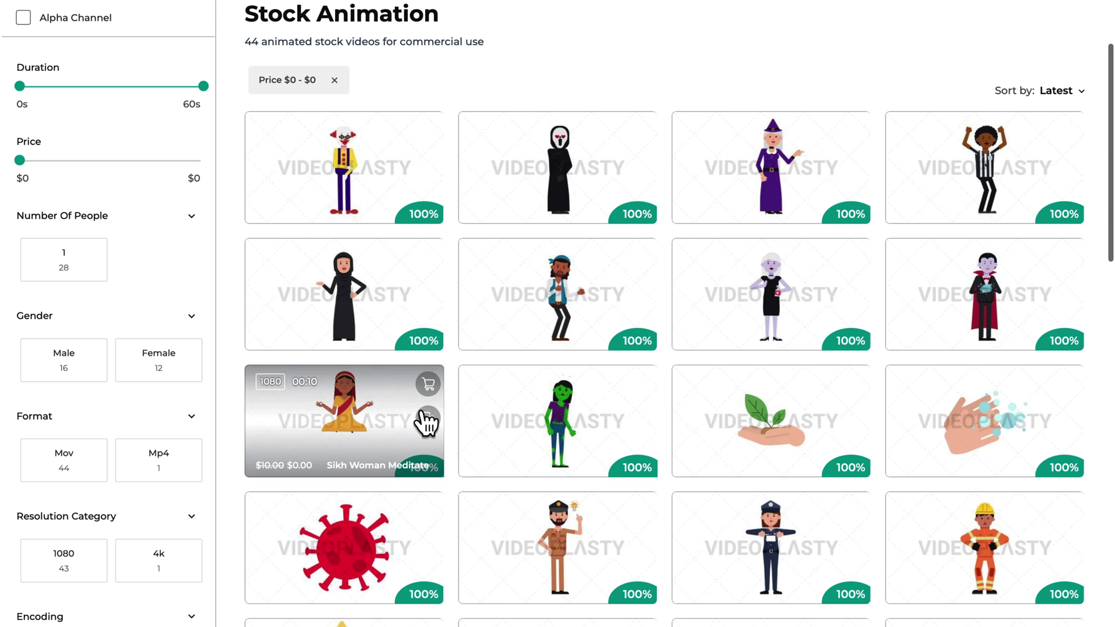
pyautogui.click(430, 386)
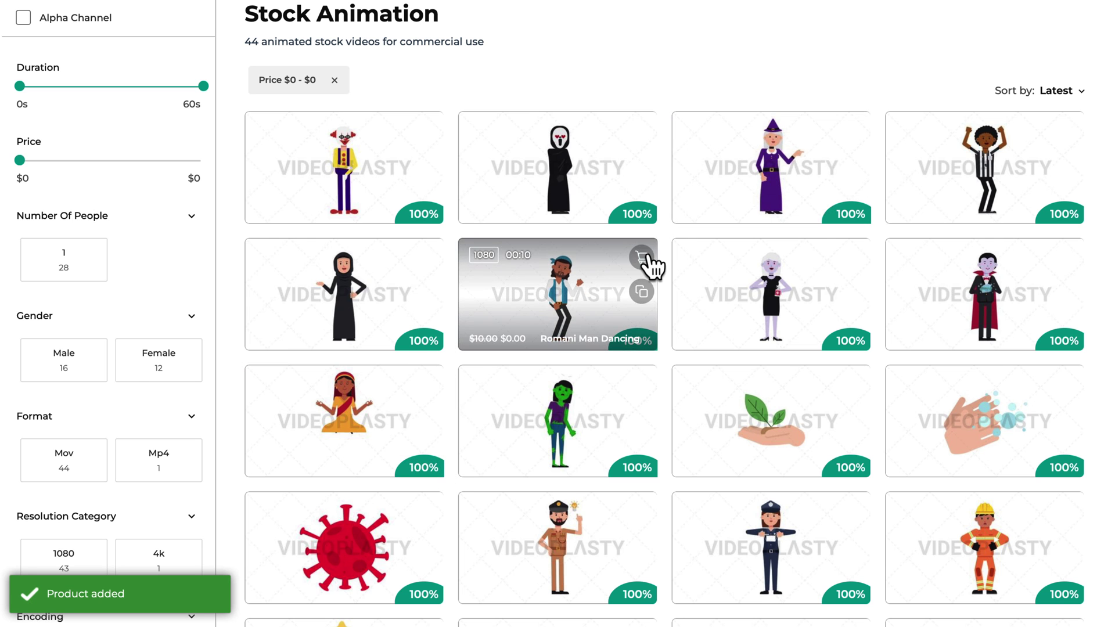
pyautogui.click(642, 257)
pyautogui.scroll(-3, 673, 316)
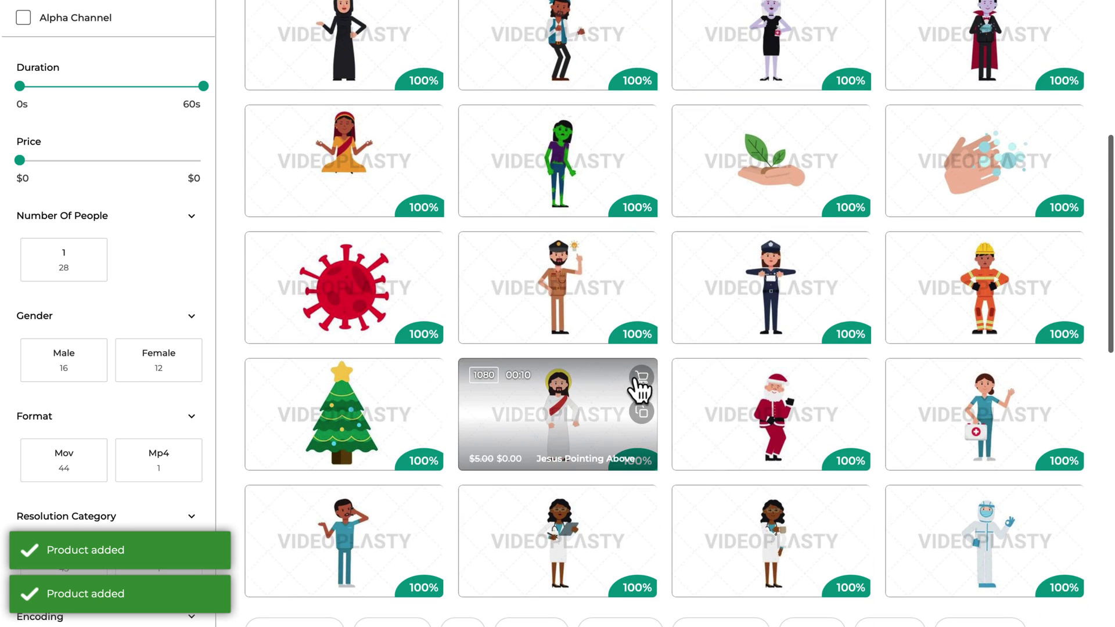
pyautogui.click(640, 377)
# Add Santa Claus Dancing from its product page and proceed to checkout.
pyautogui.click(785, 380)
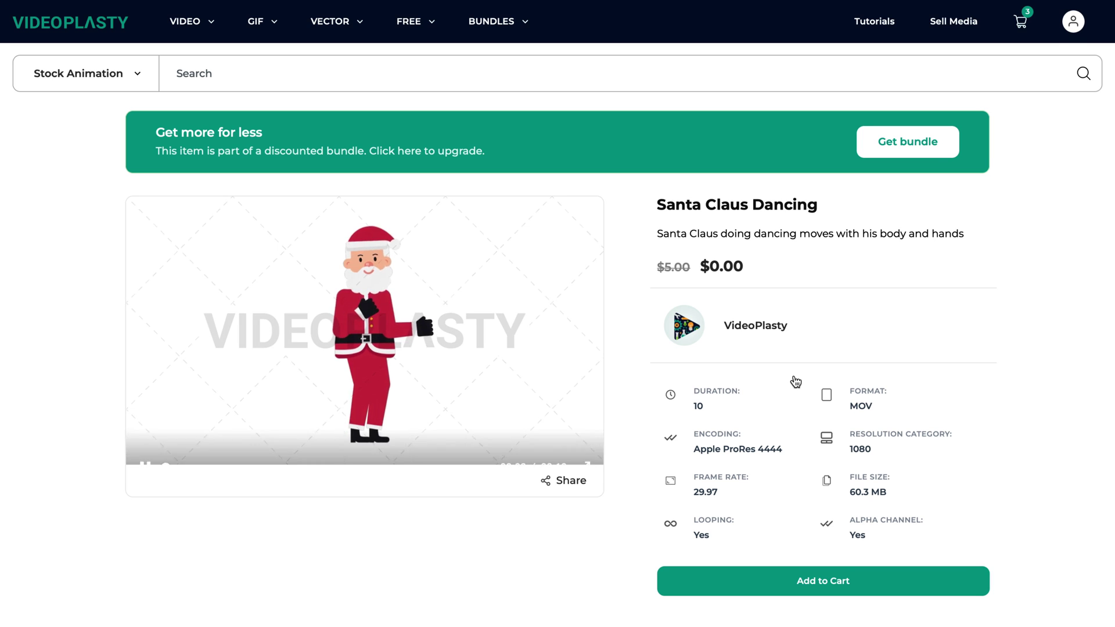
pyautogui.click(779, 576)
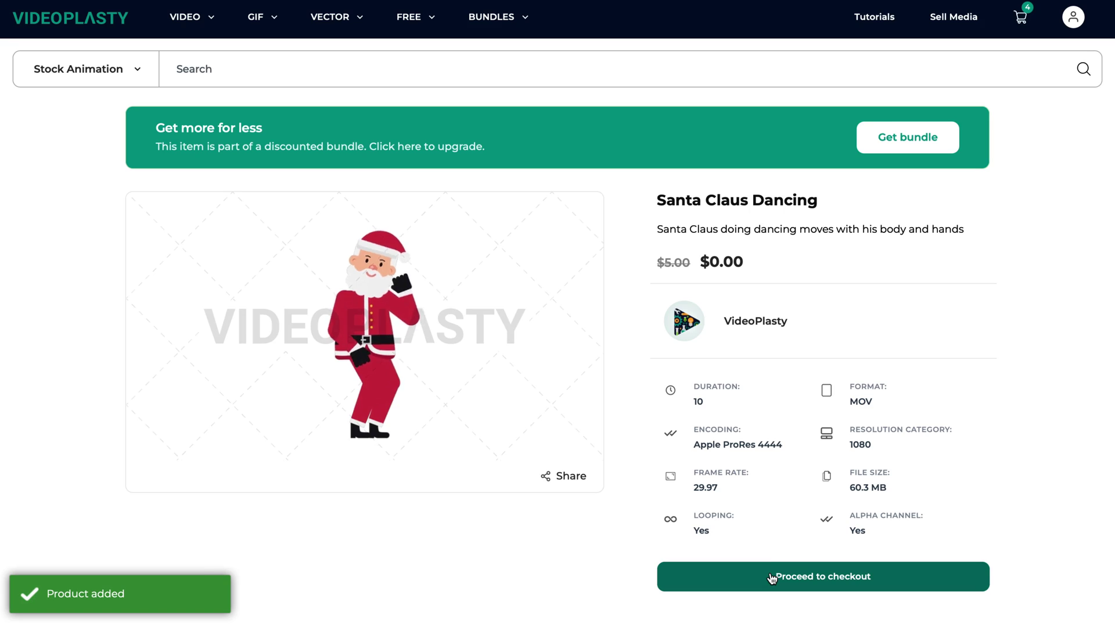
pyautogui.click(771, 578)
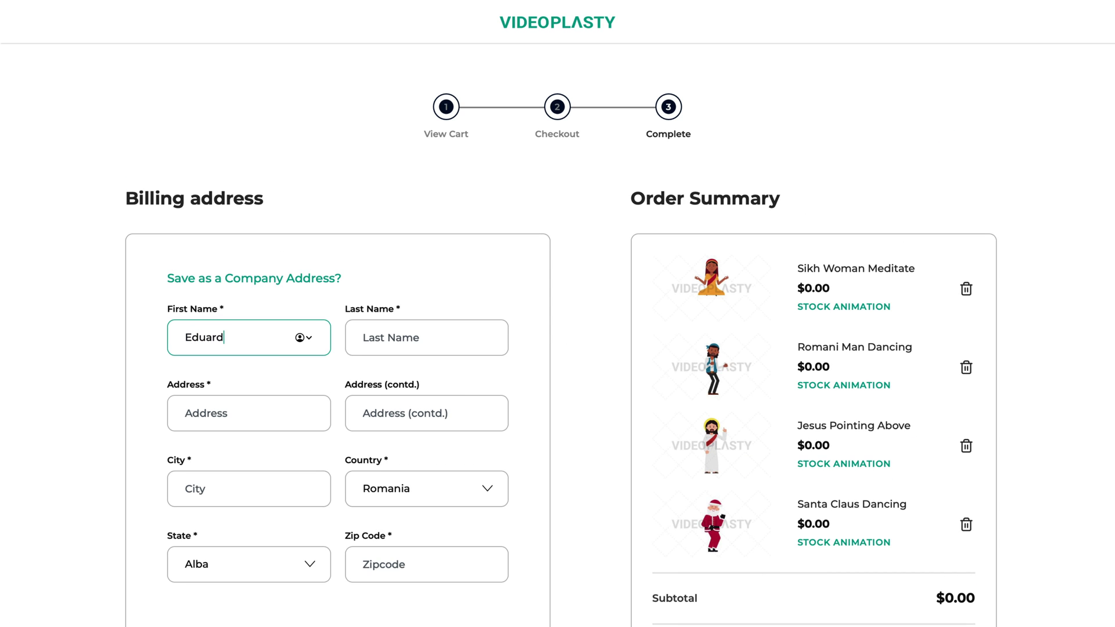
# Start typing into the billing name field on the checkout page.
pyautogui.write('St')
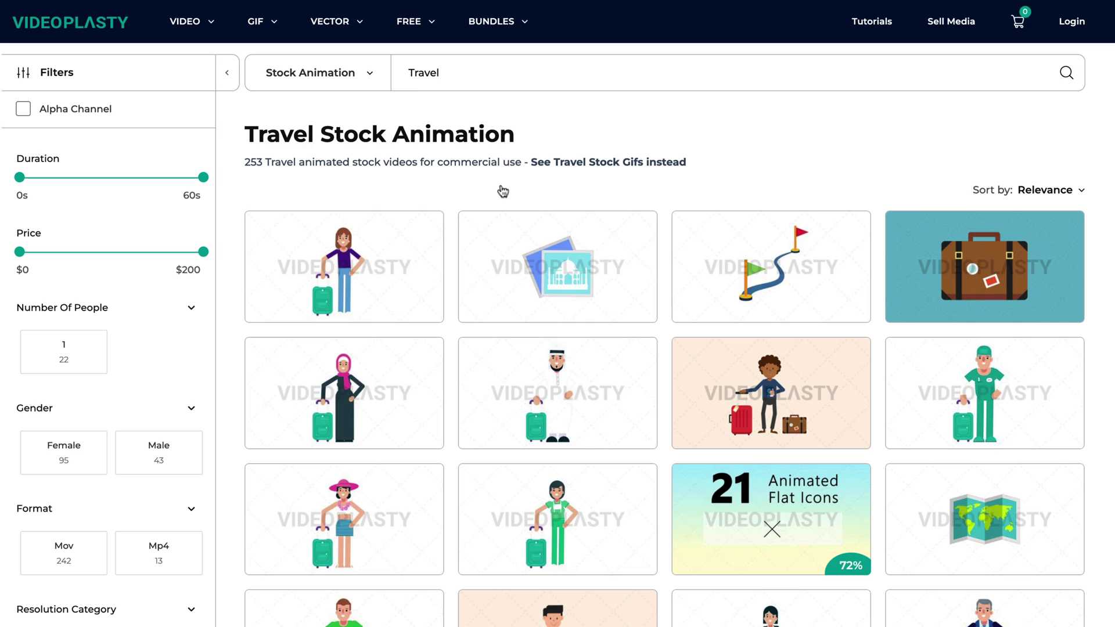
# From Normie Man Traveling, open the Normie Man Character Pack: 78 Actions page and skip through its preview.
pyautogui.scroll(-5, 445, 191)
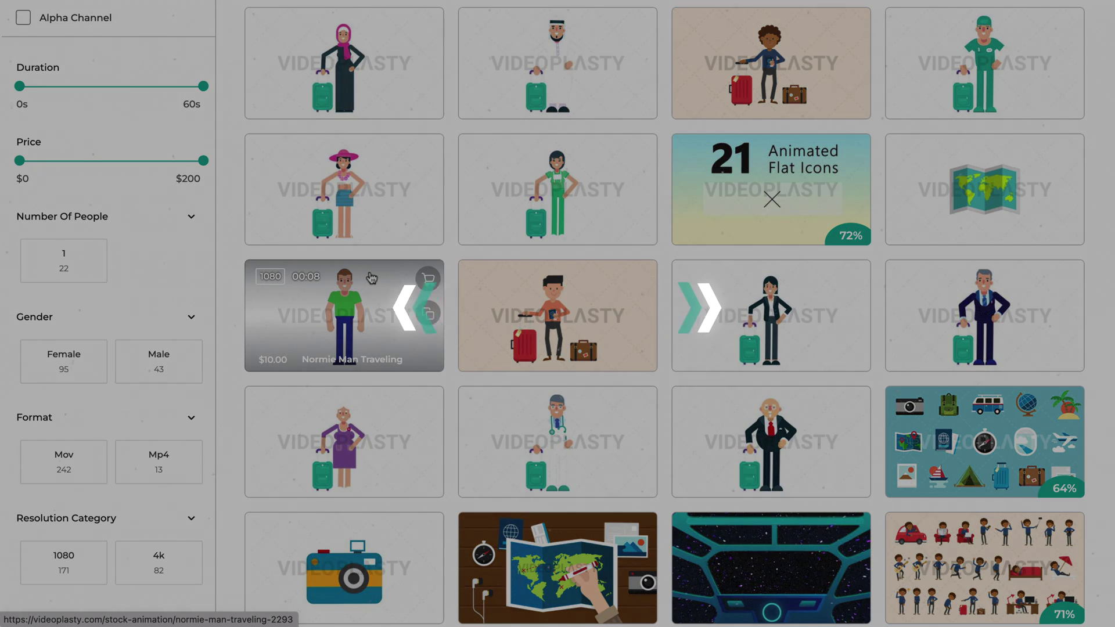
pyautogui.click(372, 270)
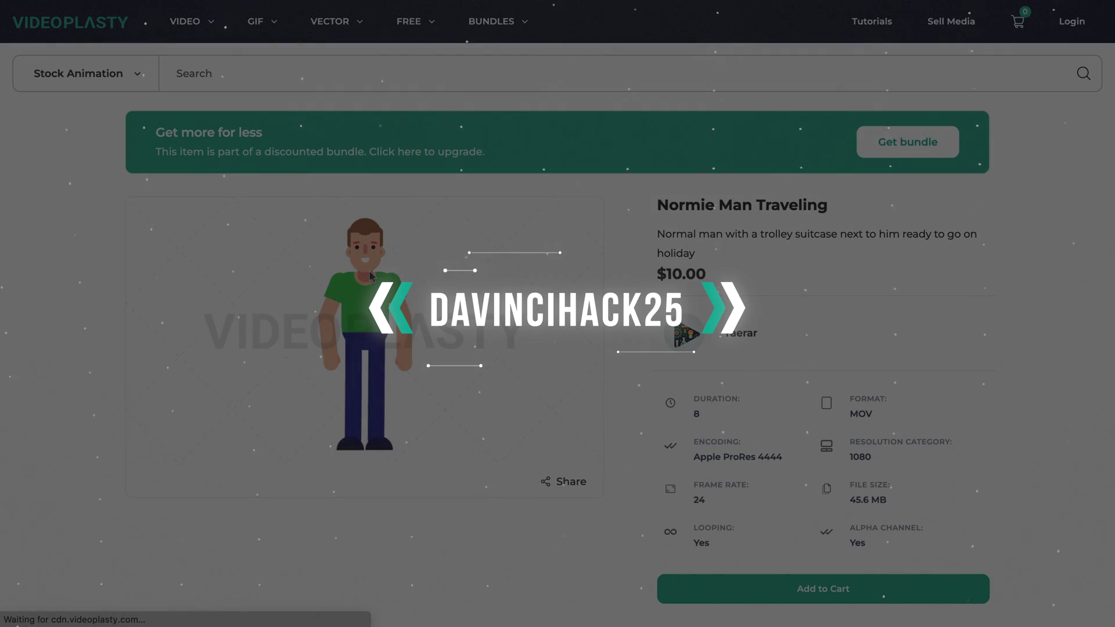
pyautogui.scroll(-7, 616, 309)
pyautogui.scroll(-8, 617, 308)
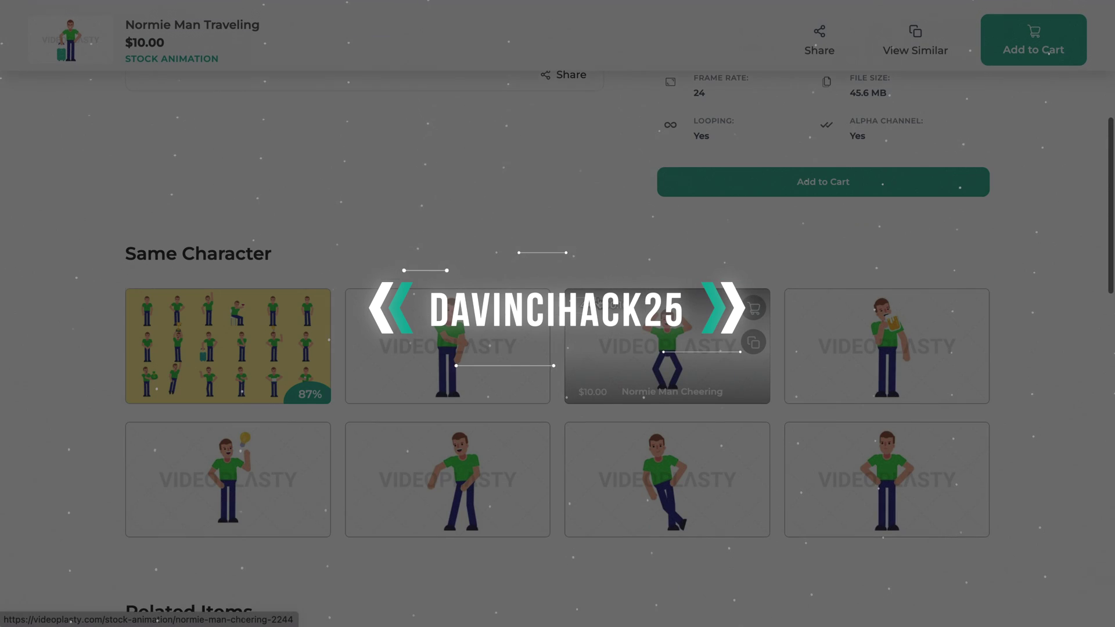
pyautogui.scroll(8, 228, 353)
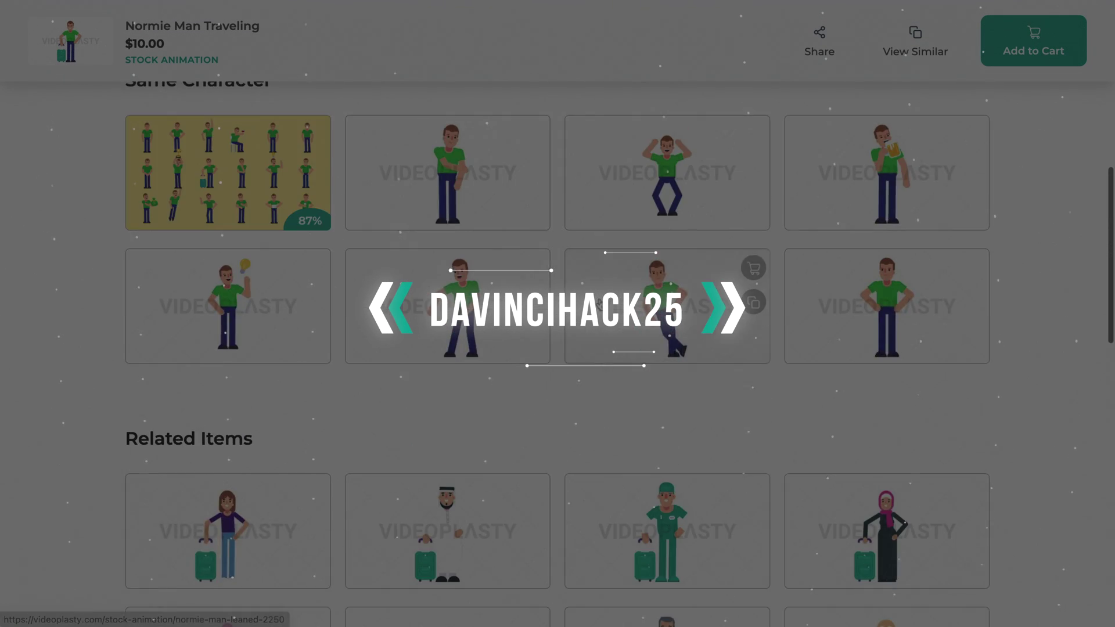
pyautogui.click(223, 353)
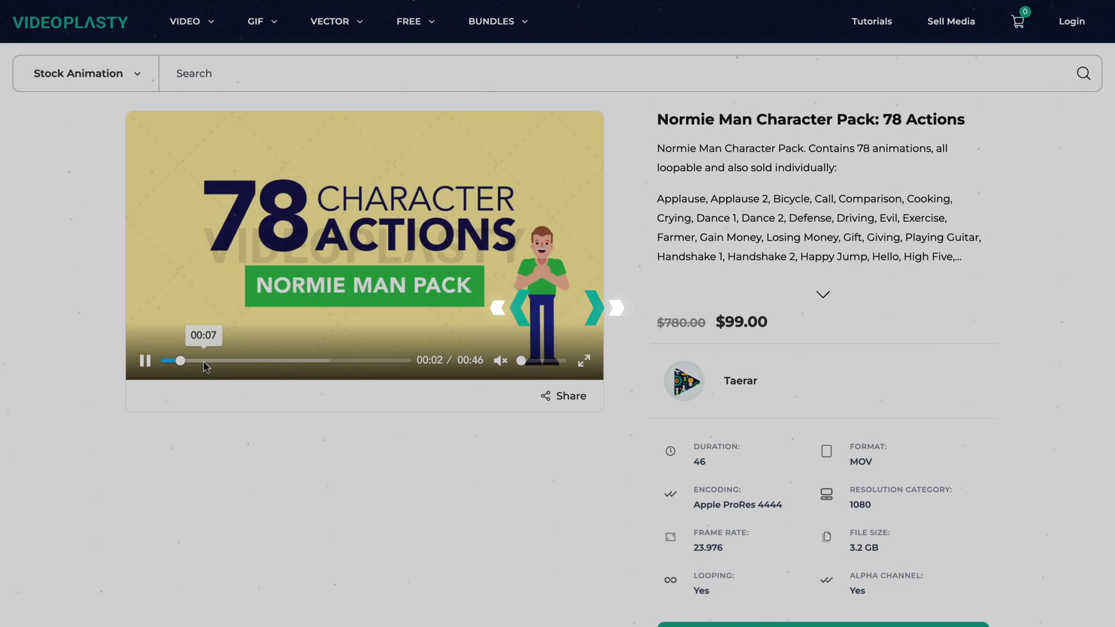
pyautogui.click(234, 361)
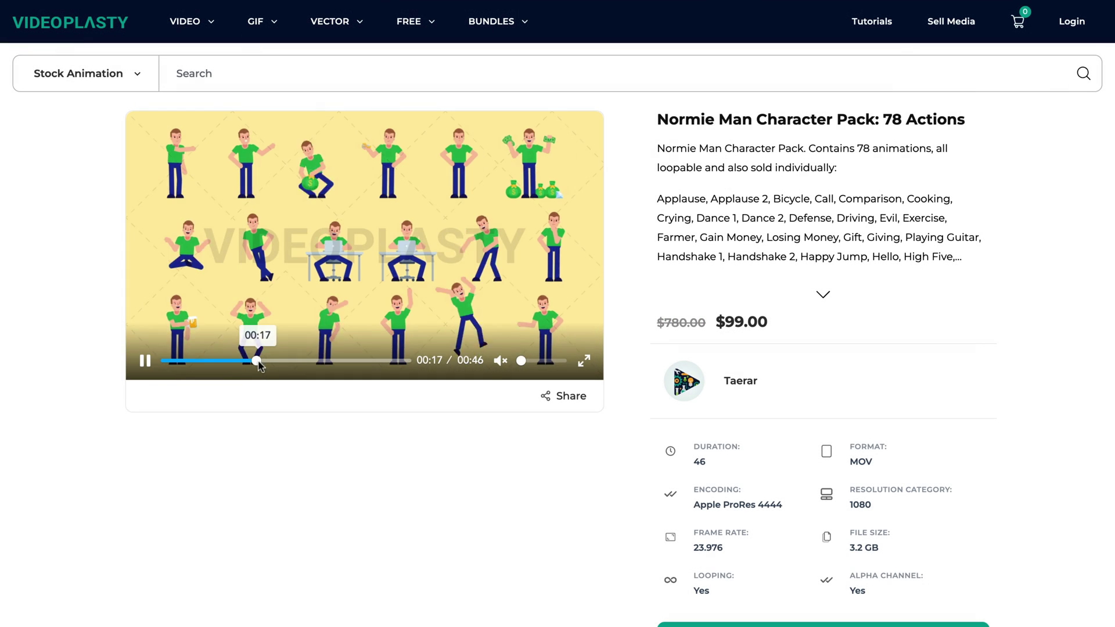
# Skip further through the preview, then open See More Discounted Packs under VIDEO > Bundles.
pyautogui.click(304, 364)
pyautogui.moveTo(174, 42)
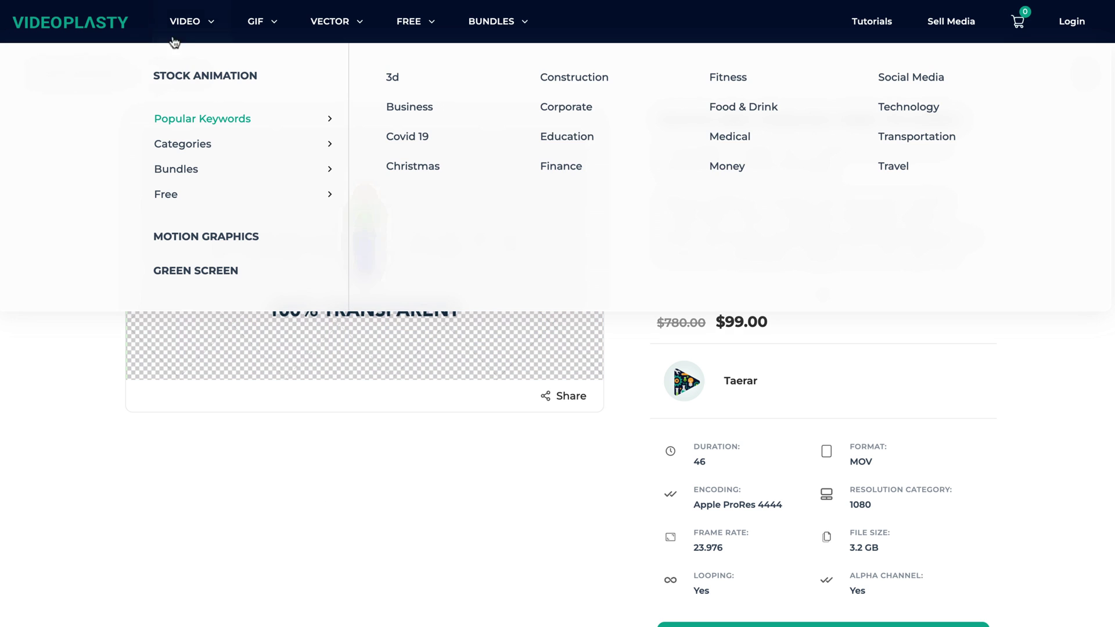
pyautogui.moveTo(229, 169)
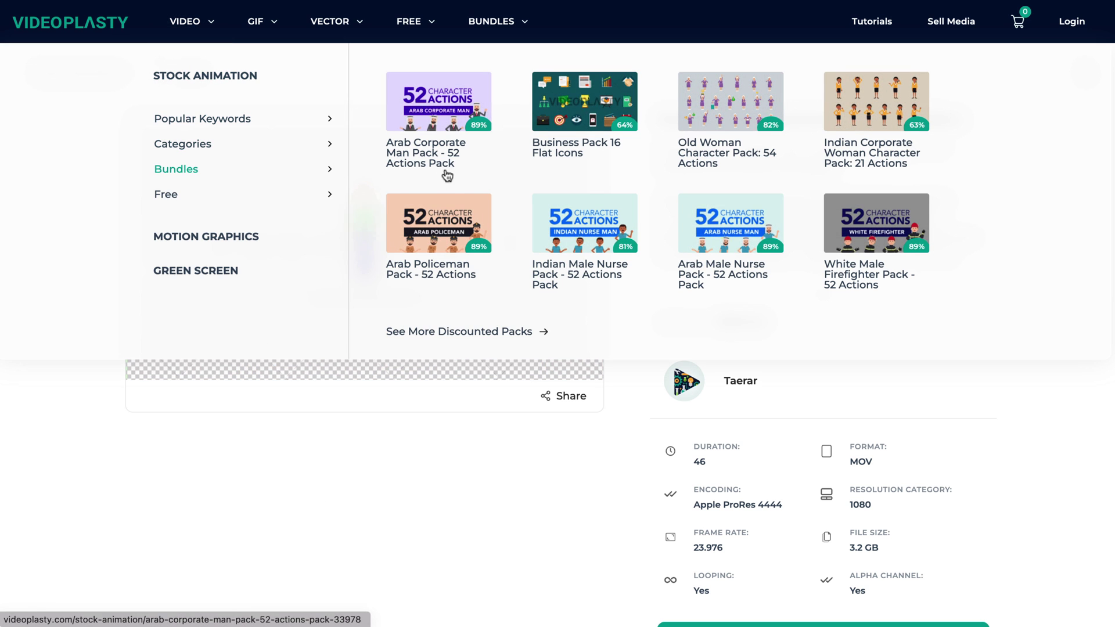
pyautogui.click(479, 334)
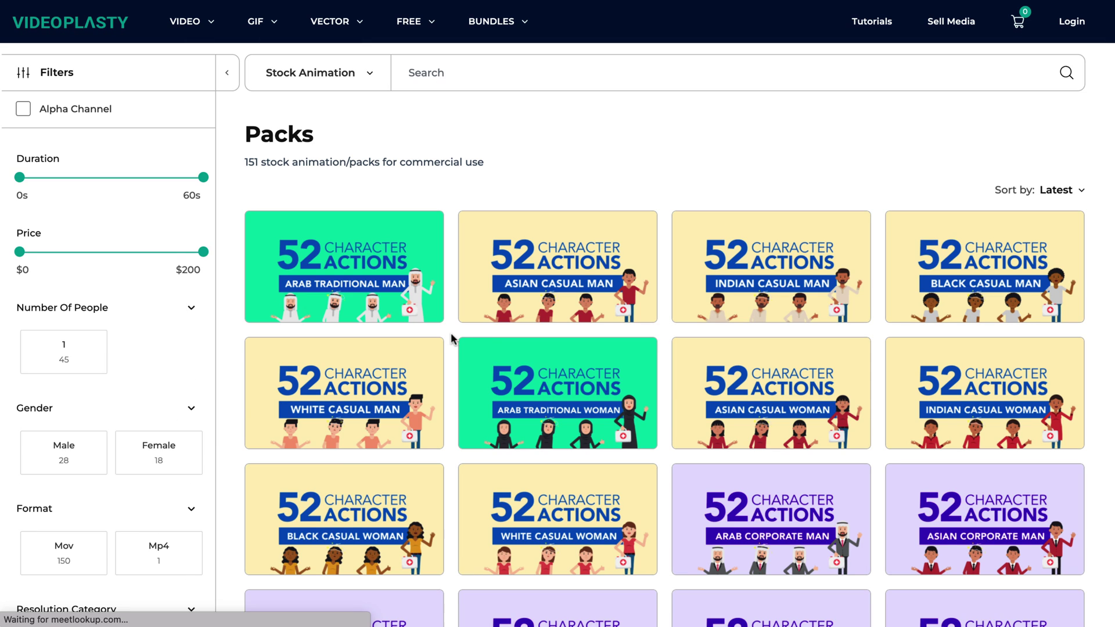